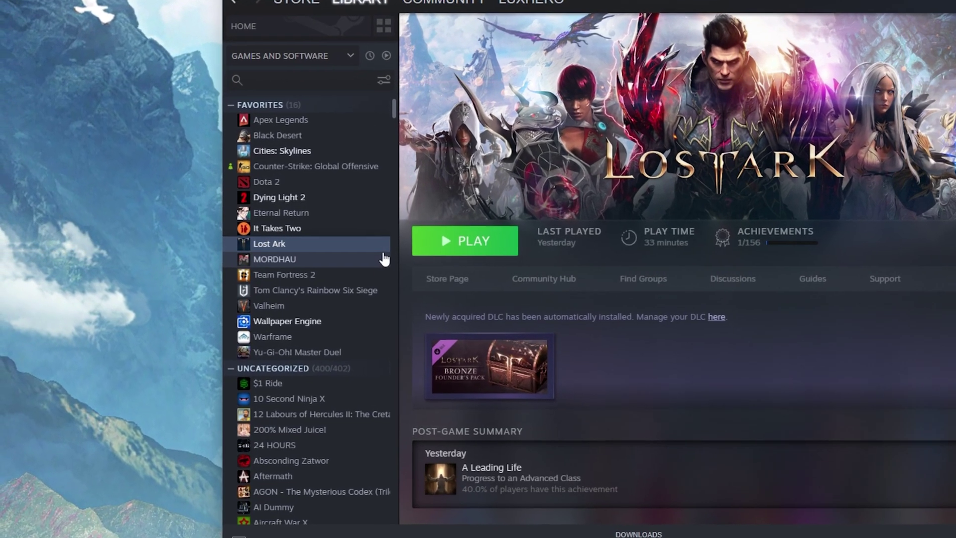
- Open Lost Ark's Properties to the Local Files page with Verify integrity of game files
{"action": "right_click", "coordinate": [384, 248]}
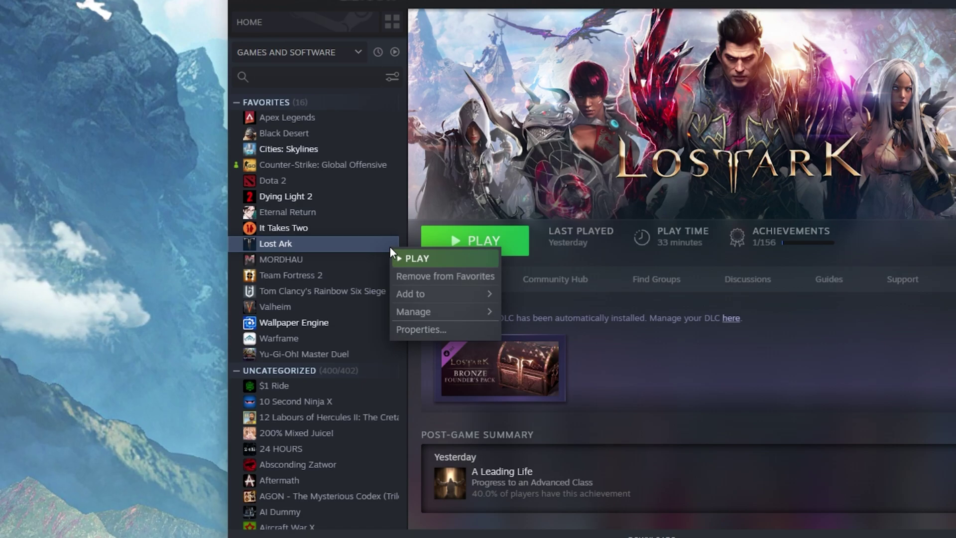
{"action": "left_click", "coordinate": [418, 330]}
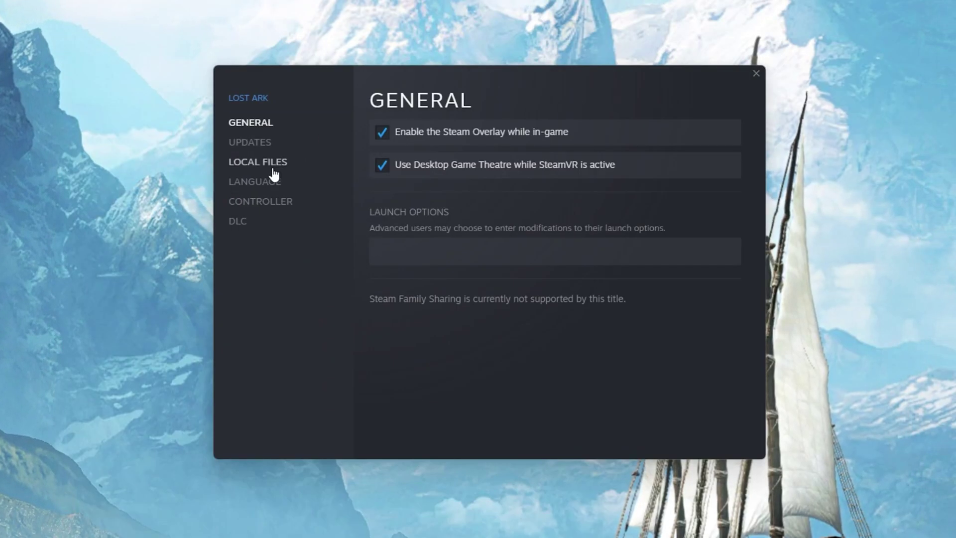
{"action": "left_click", "coordinate": [274, 169]}
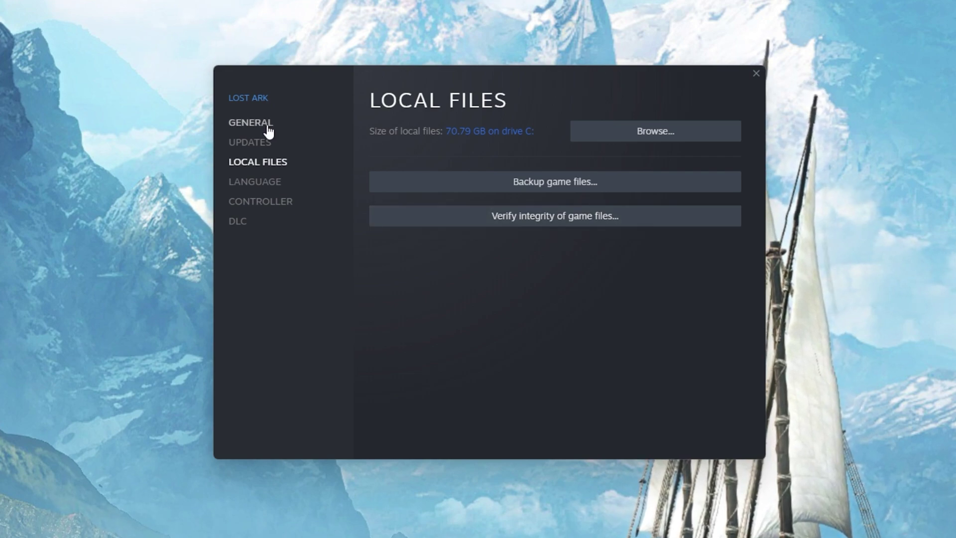
- Return Lost Ark's Properties to the General page to set the -fullscreen launch option
{"action": "left_click", "coordinate": [251, 122]}
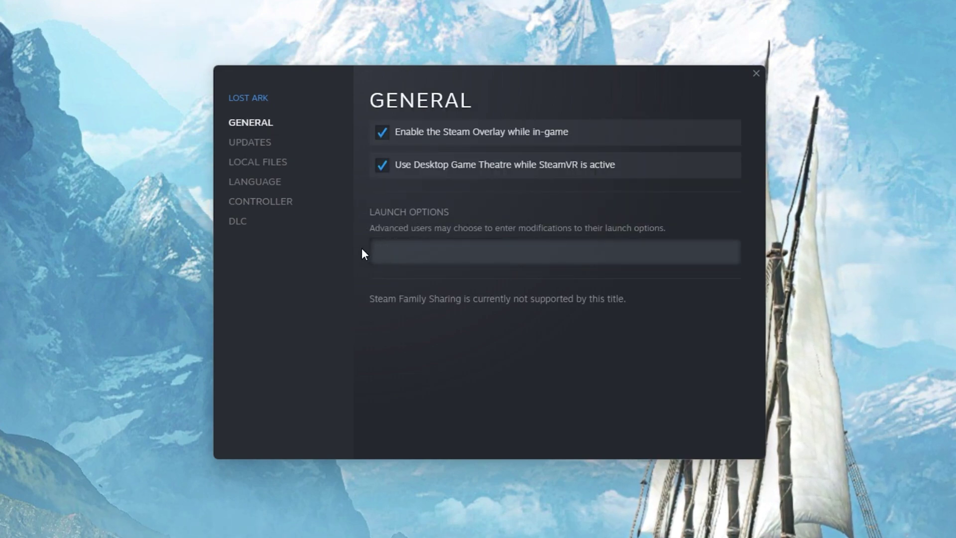
{"action": "type", "text": "-fullscreen"}
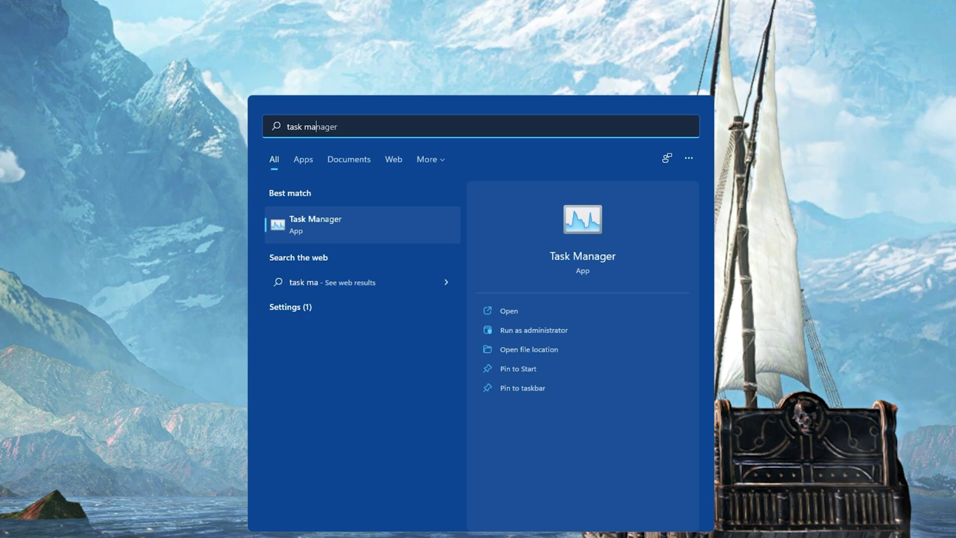
{"action": "type", "text": "nager"}
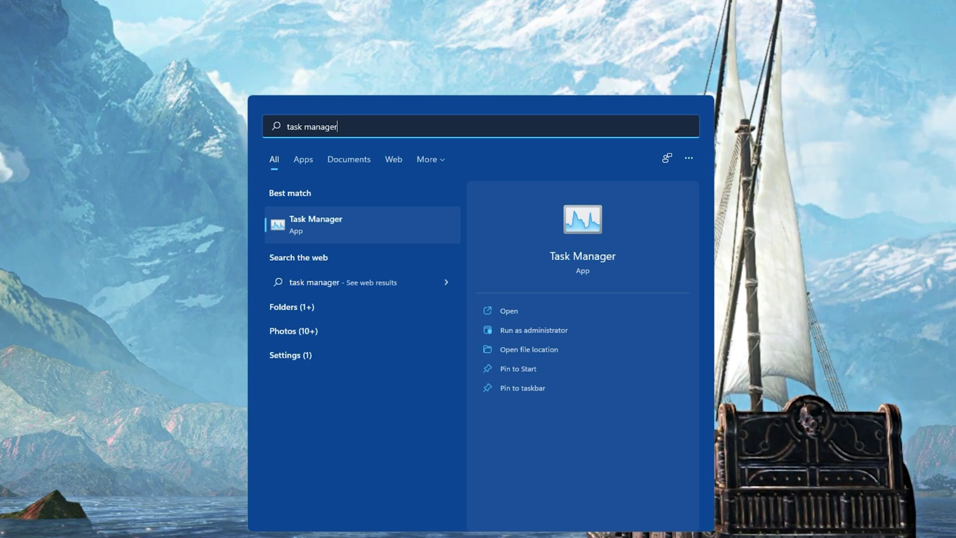
- Launch Task Manager from the 'task manager' search result
{"action": "key", "text": "Return"}
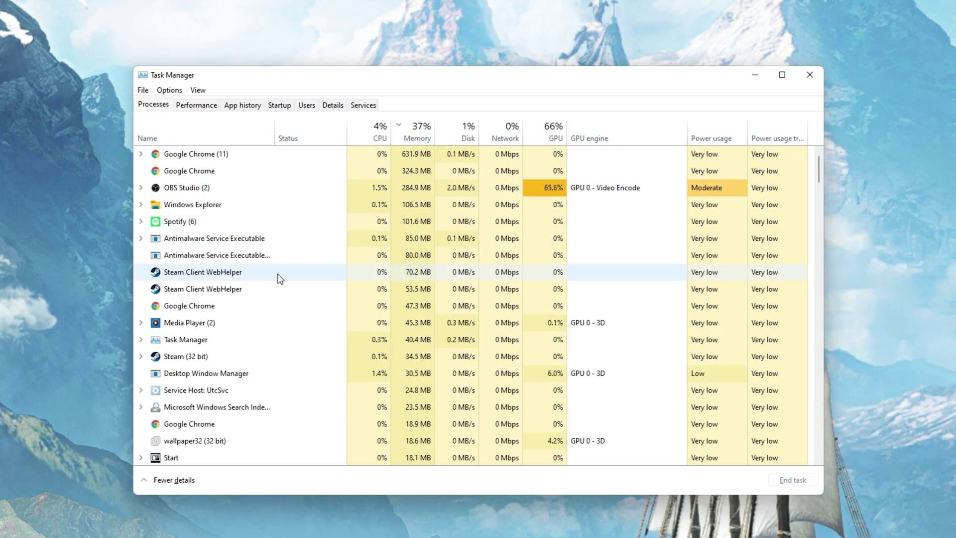
- Review the process list, checking Adobe Update Service and OBS Studio, then close Task Manager
{"action": "key", "text": "Page_Down"}
{"action": "key", "text": "Page_Down"}
{"action": "key", "text": "Page_Down"}
{"action": "scroll", "coordinate": [268, 320], "scroll_direction": "down", "scroll_amount": 1}
{"action": "key", "text": "Page_Down"}
{"action": "scroll", "coordinate": [269, 320], "scroll_direction": "down", "scroll_amount": 1}
{"action": "right_click", "coordinate": [268, 321]}
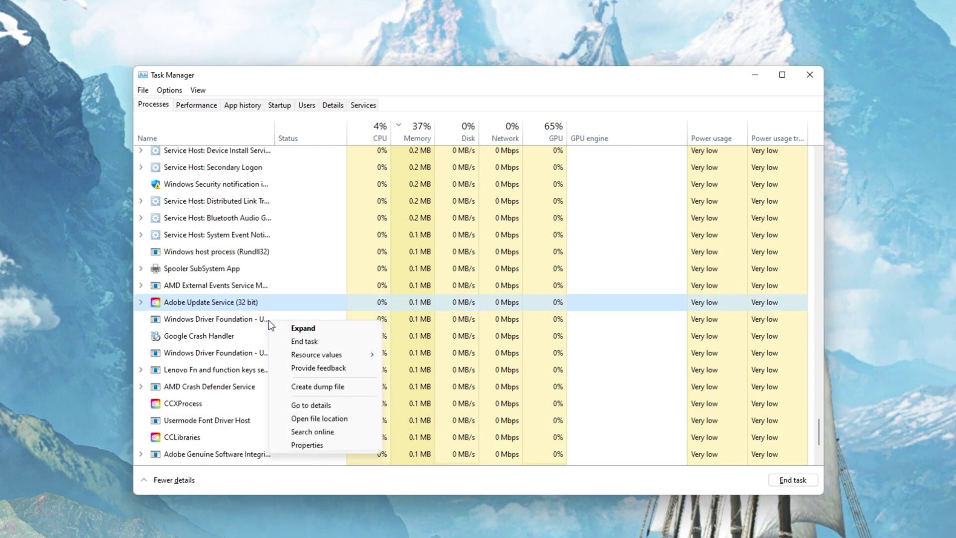
{"action": "left_click", "coordinate": [280, 284]}
{"action": "scroll", "coordinate": [279, 285], "scroll_direction": "down", "scroll_amount": 2}
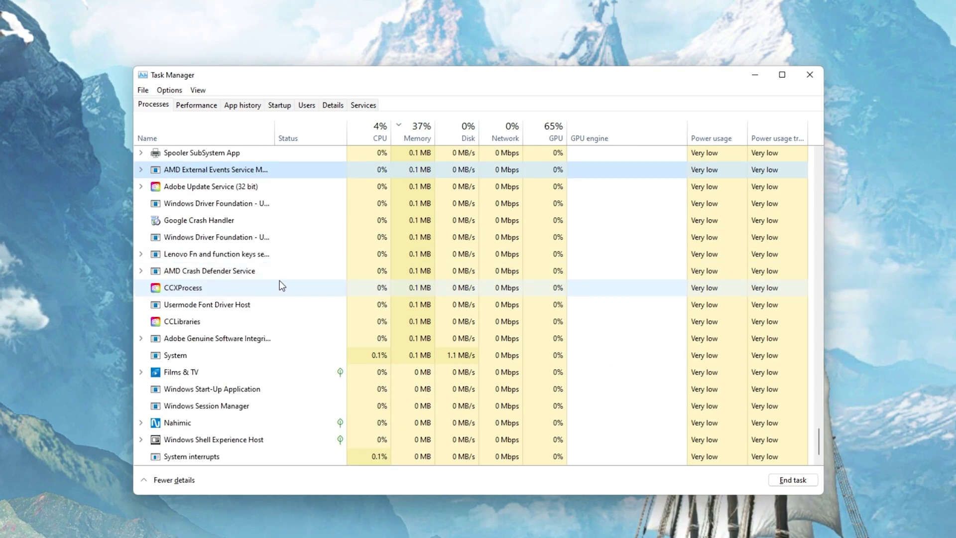
{"action": "left_click_drag", "start_coordinate": [821, 437], "coordinate": [825, 166]}
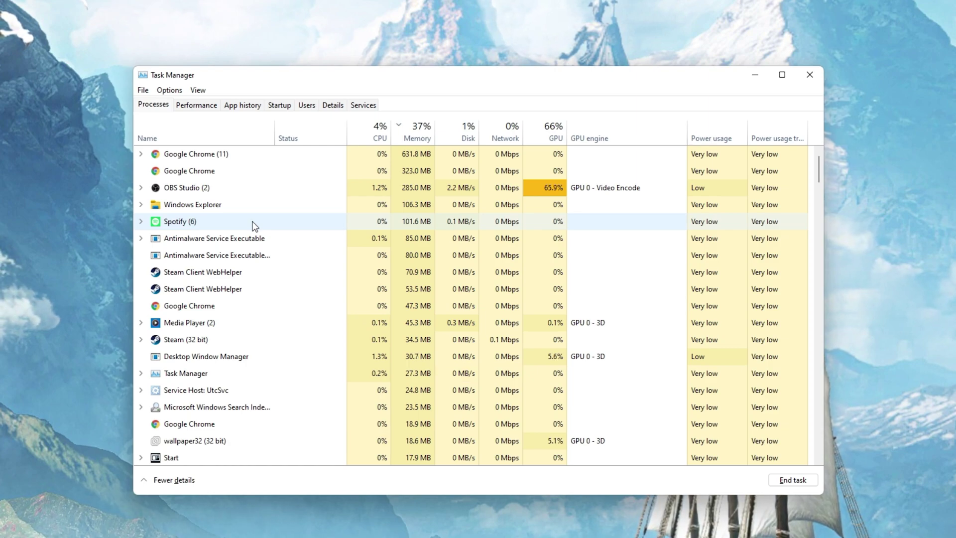
{"action": "right_click", "coordinate": [249, 188]}
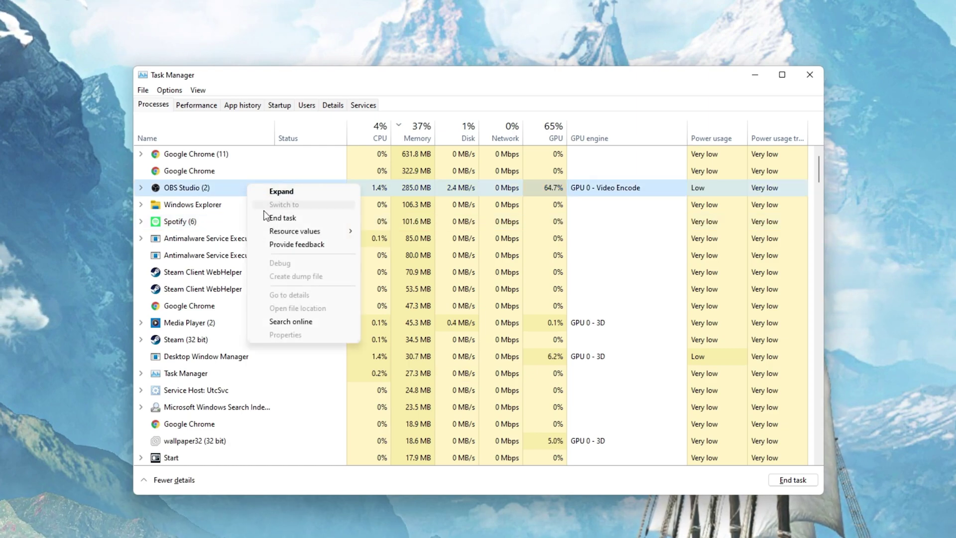
{"action": "left_click", "coordinate": [235, 184]}
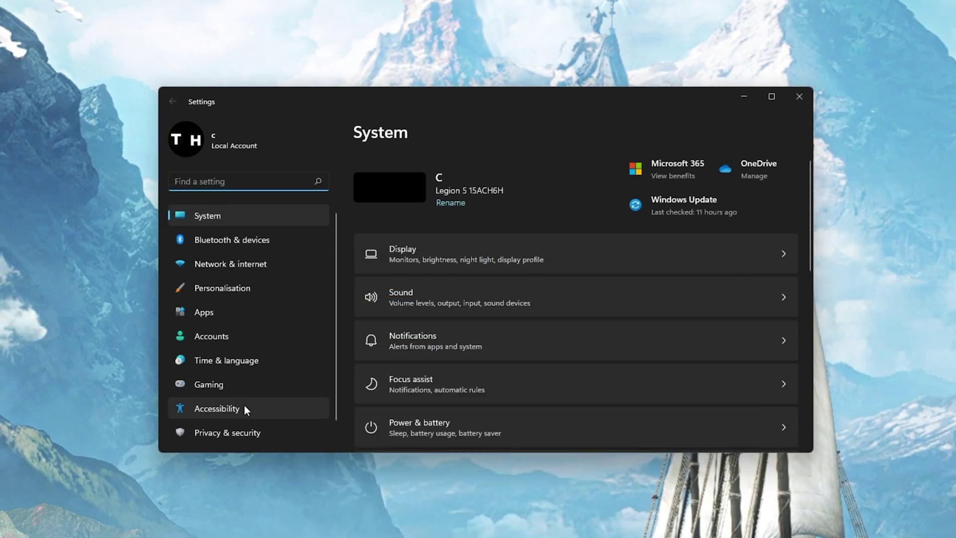
{"action": "scroll", "coordinate": [239, 418], "scroll_direction": "down", "scroll_amount": 1}
- Go to the Windows Update page in Settings
{"action": "left_click", "coordinate": [239, 437]}
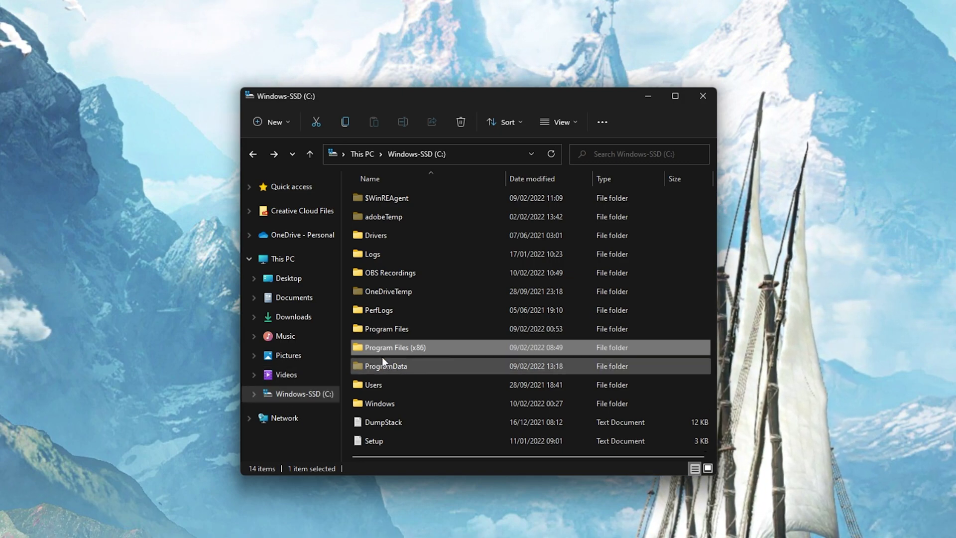
- Navigate through Program Files (x86), Steam, steamapps and common into the Lost Ark folder
{"action": "double_click", "coordinate": [483, 348]}
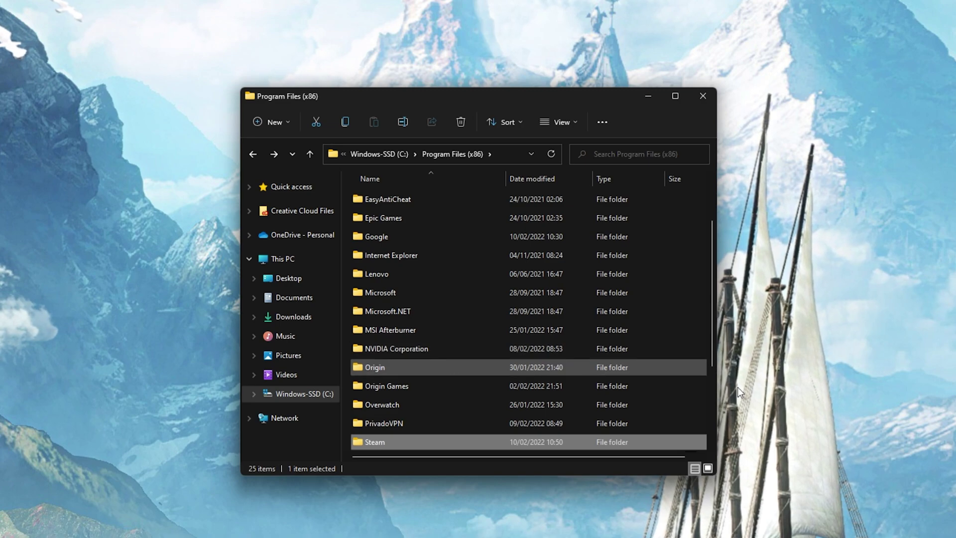
{"action": "left_click", "coordinate": [800, 389]}
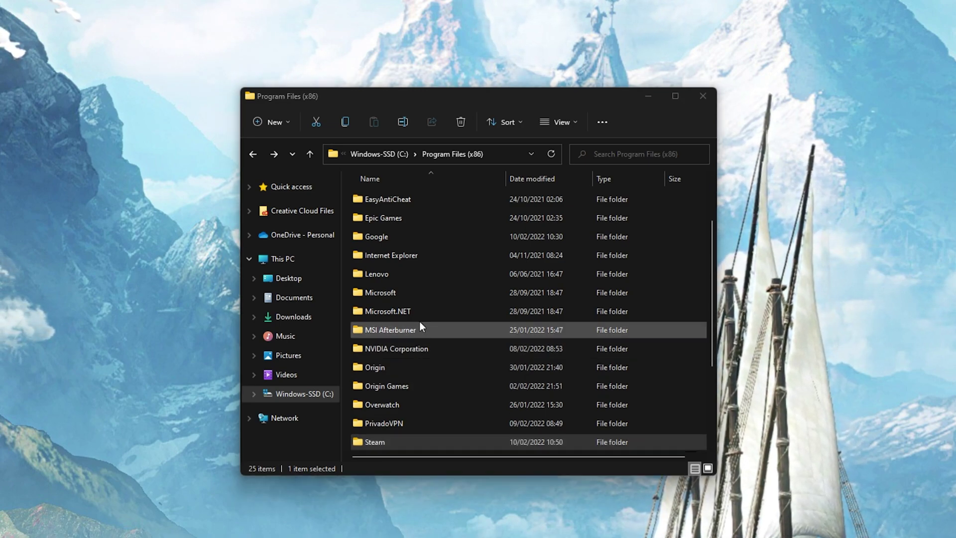
{"action": "double_click", "coordinate": [408, 444]}
{"action": "double_click", "coordinate": [407, 444]}
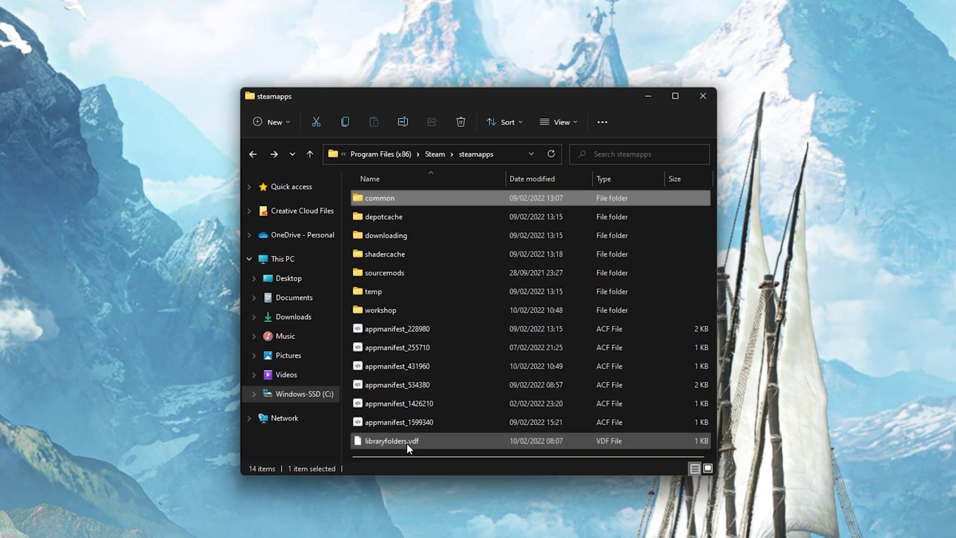
{"action": "key", "text": "Return"}
{"action": "key", "text": "l"}
{"action": "key", "text": "Return"}
- Go through Binaries\Win64 into EasyAntiCheat and launch EasyAntiCheat_Setup
{"action": "key", "text": "b"}
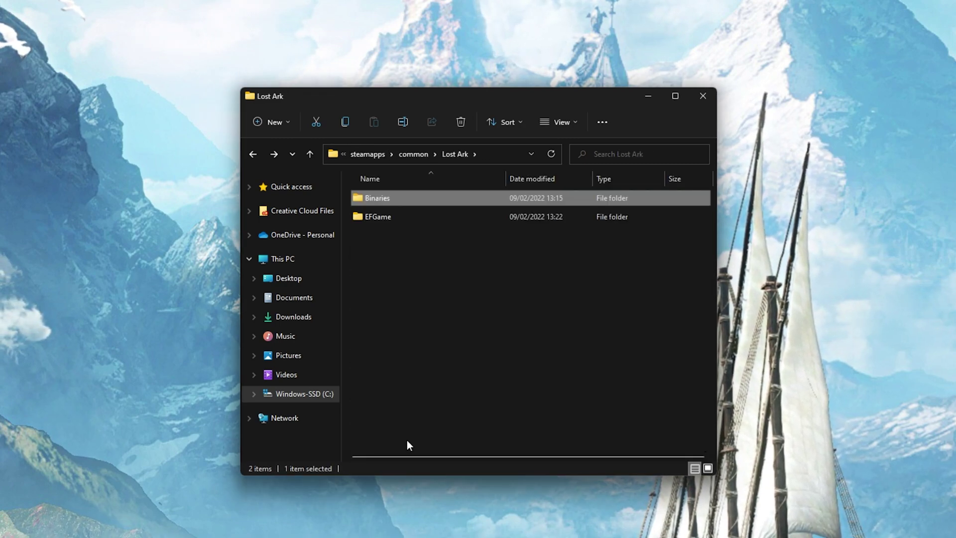
{"action": "key", "text": "Return"}
{"action": "key", "text": "w"}
{"action": "key", "text": "Return"}
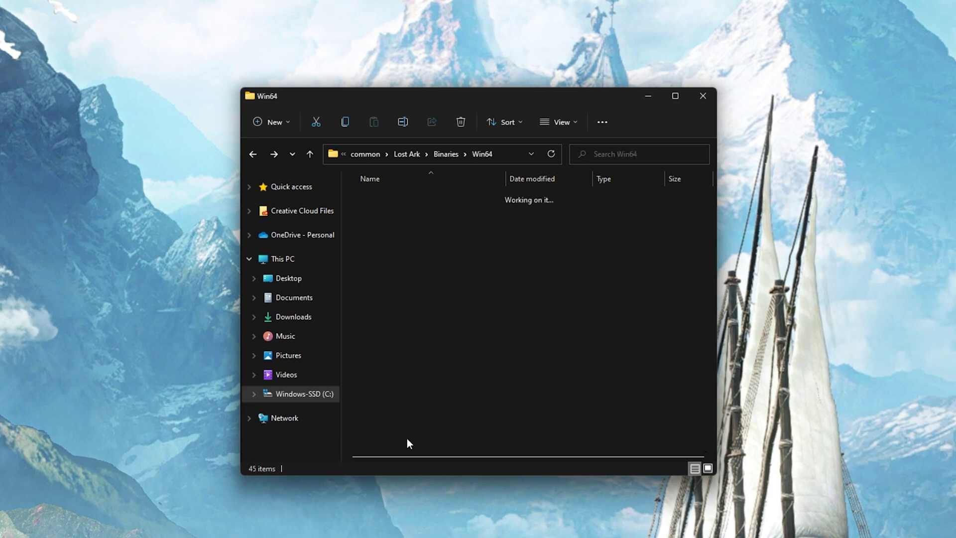
{"action": "key", "text": "e"}
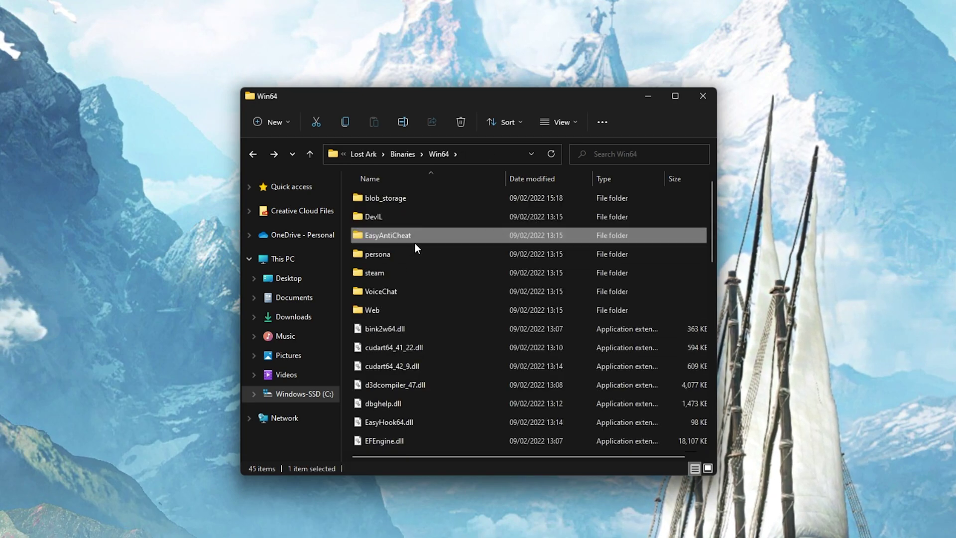
{"action": "double_click", "coordinate": [415, 243]}
{"action": "key", "text": "e"}
{"action": "double_click", "coordinate": [458, 272]}
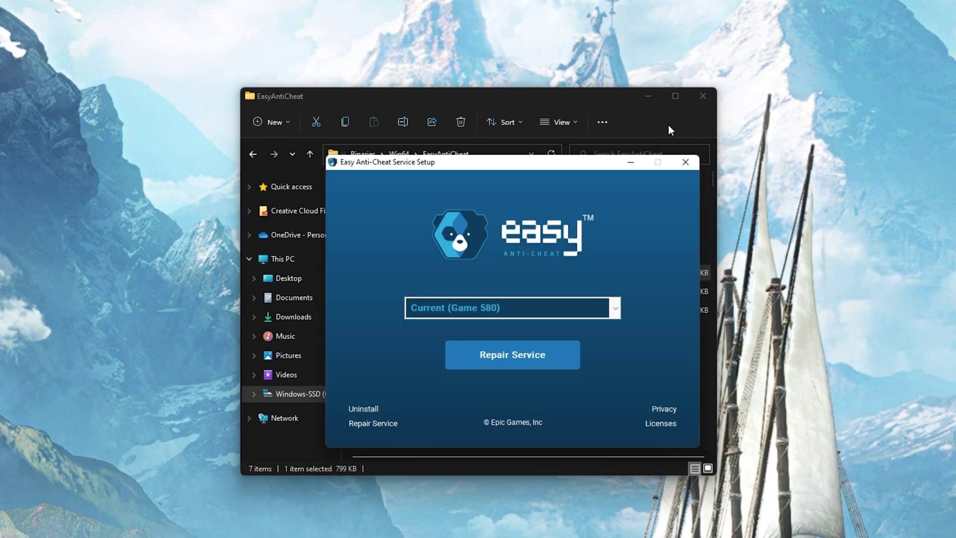
- Minimize File Explorer and start Repair Service for Game 580
{"action": "left_click", "coordinate": [648, 95]}
{"action": "left_click", "coordinate": [545, 354]}
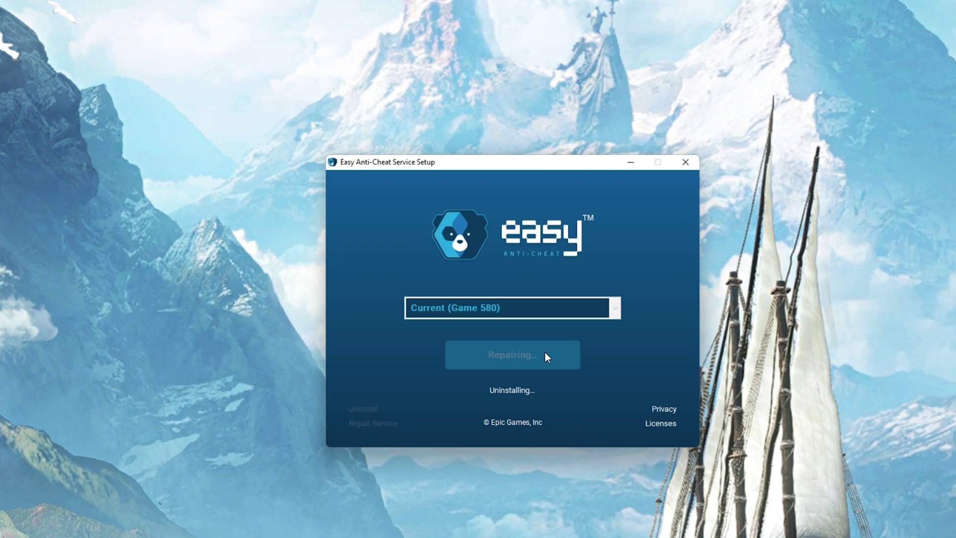